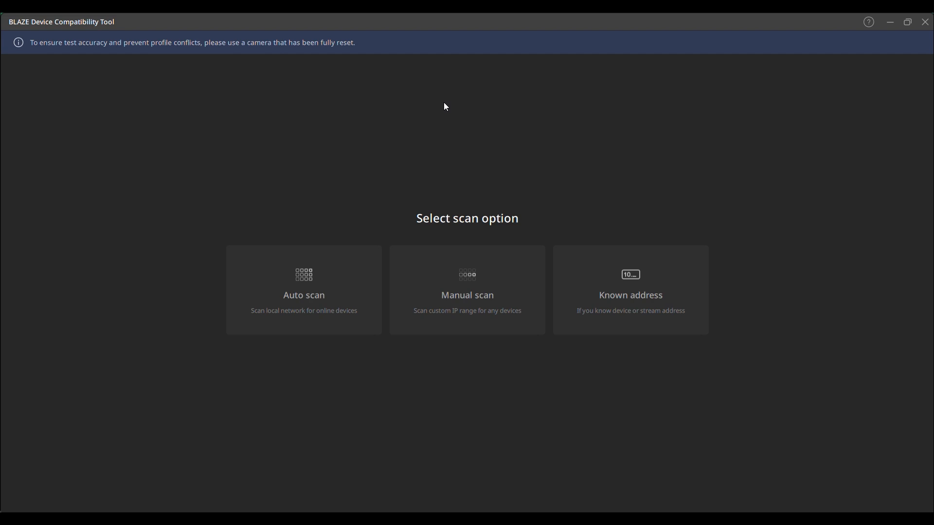
- Run an auto scan with the camera username and password, saving them for future searches
key(Tab)
key(Tab)
key(Tab)
click(347, 280)
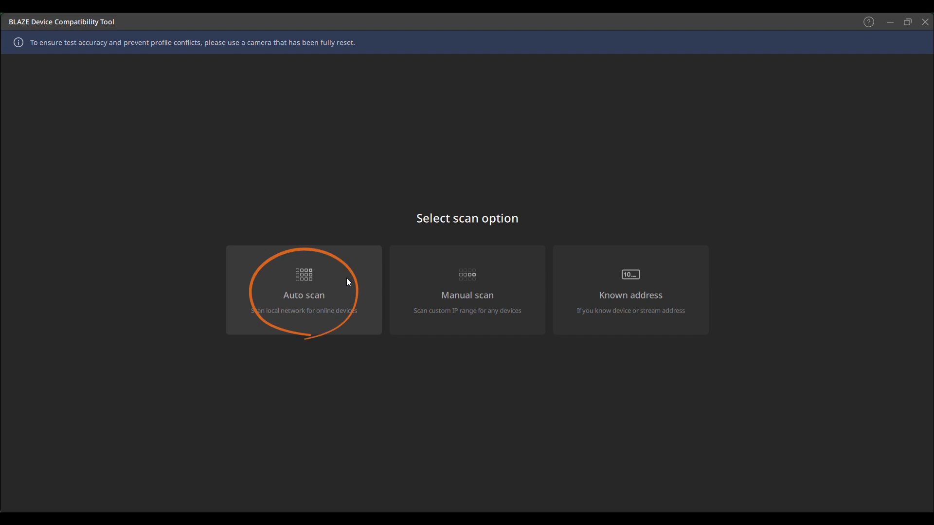
click(349, 283)
text(admin)
key(Tab)
text(*********)
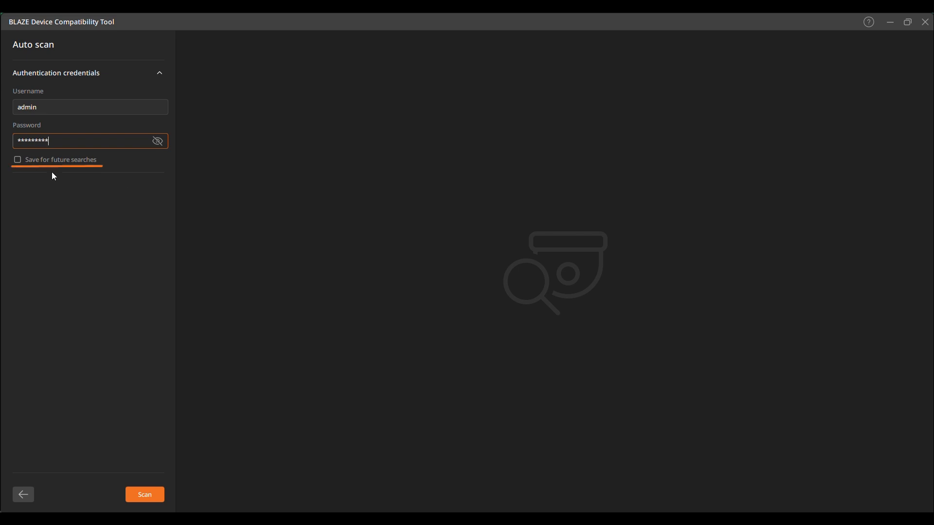
click(48, 160)
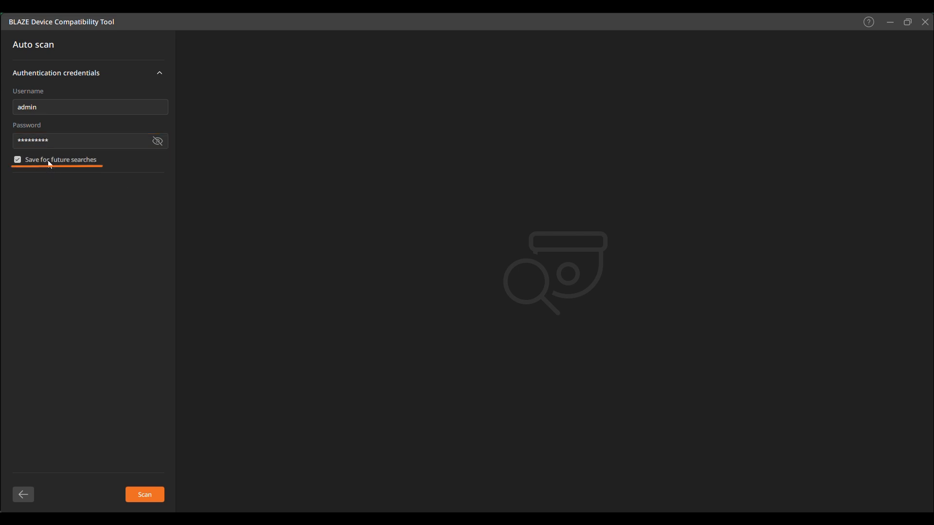
click(157, 500)
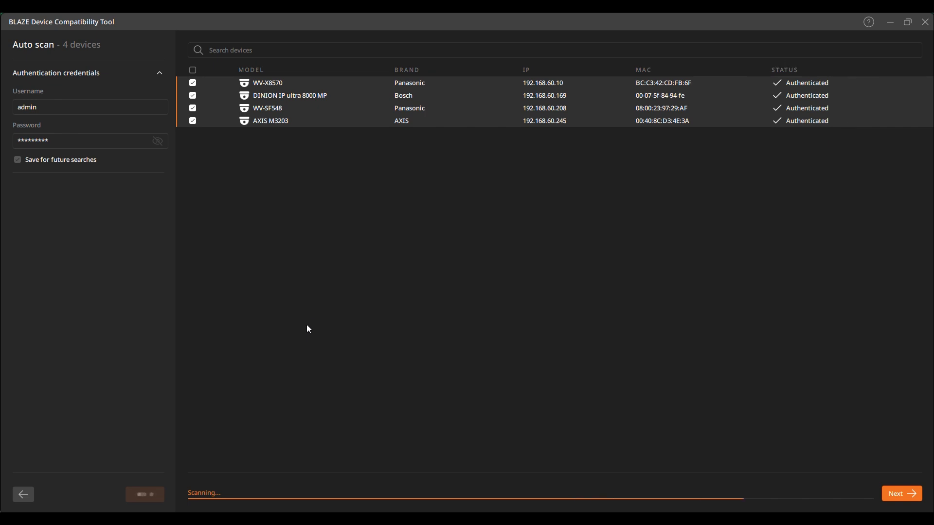
- Toggle the camera checkboxes, ending with all four cameras selected
click(189, 82)
click(190, 83)
click(193, 96)
click(193, 97)
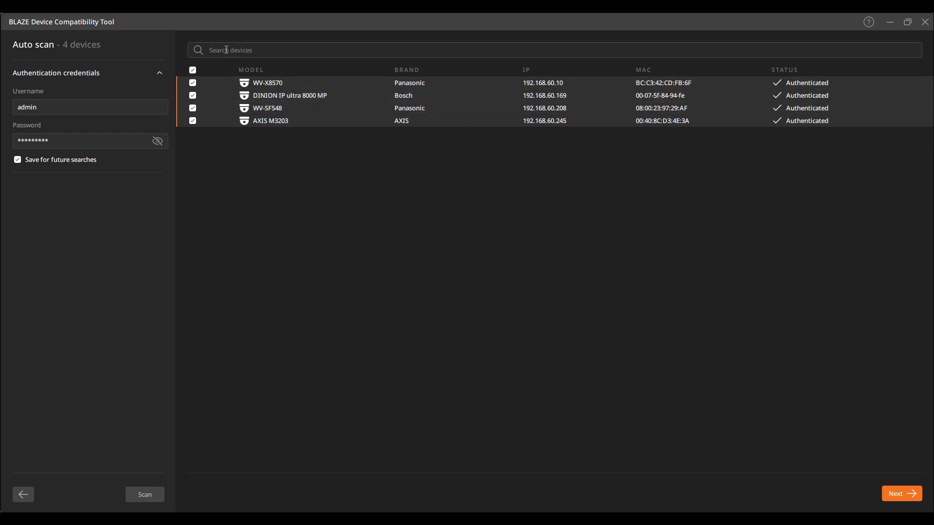
click(193, 70)
click(193, 83)
click(193, 96)
click(194, 70)
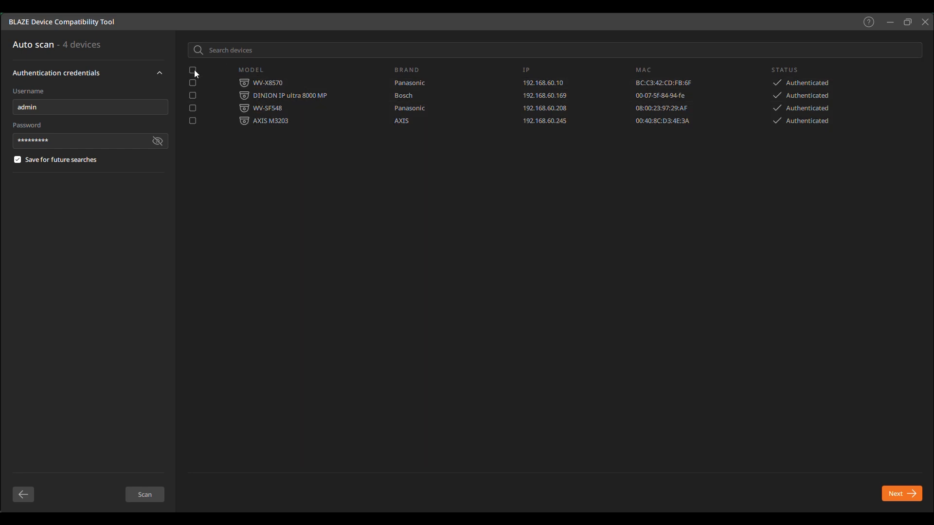
click(194, 69)
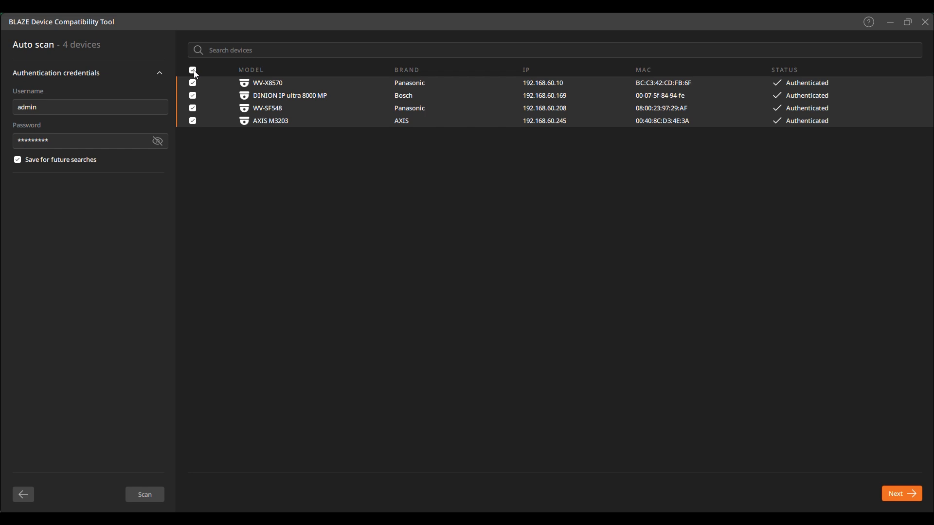
- Sort the device list by IP address and move the cameras on to testing
click(225, 51)
click(268, 69)
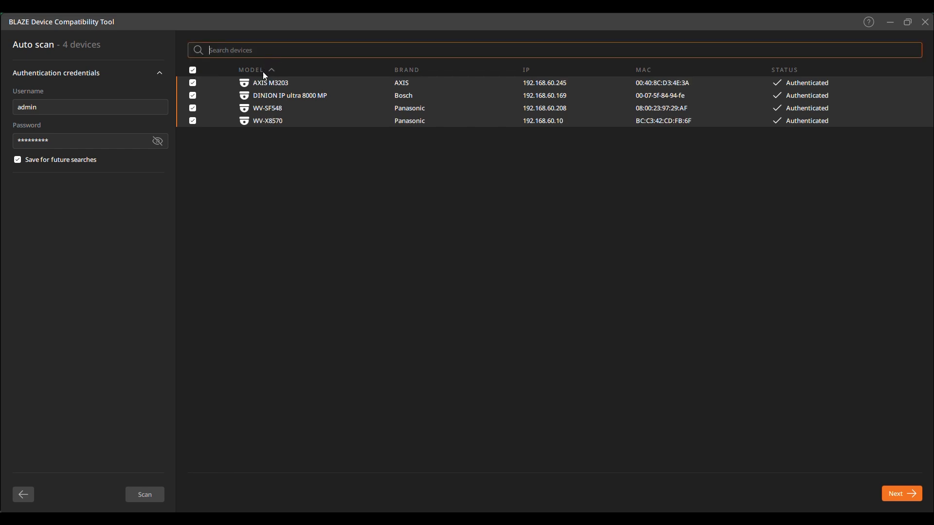
click(412, 69)
click(528, 70)
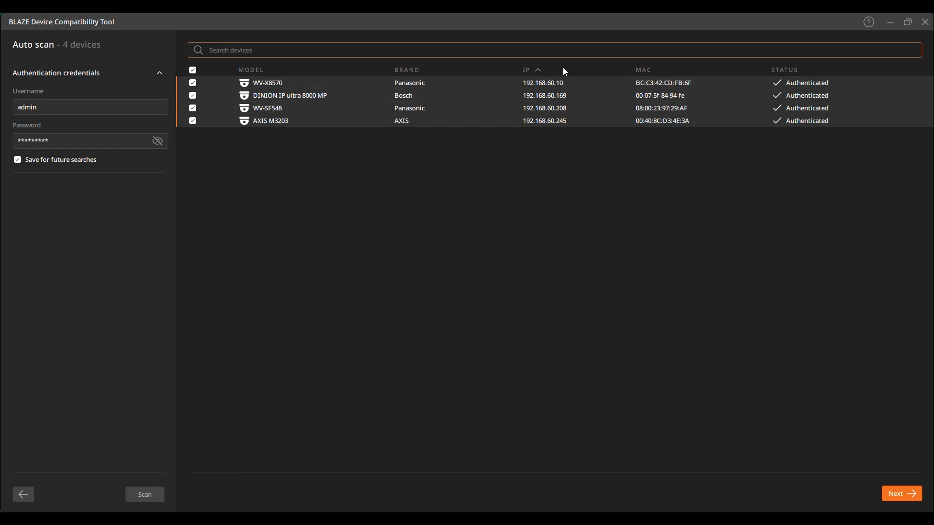
click(645, 69)
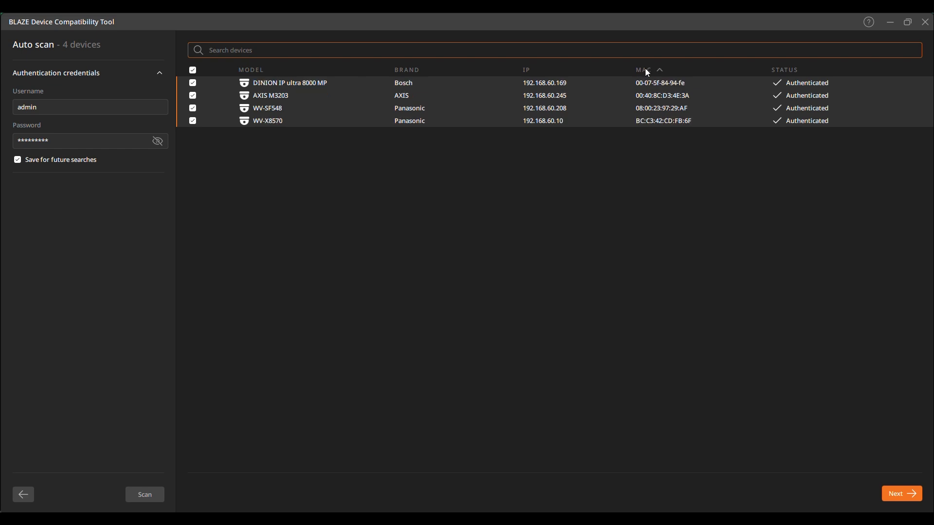
click(252, 73)
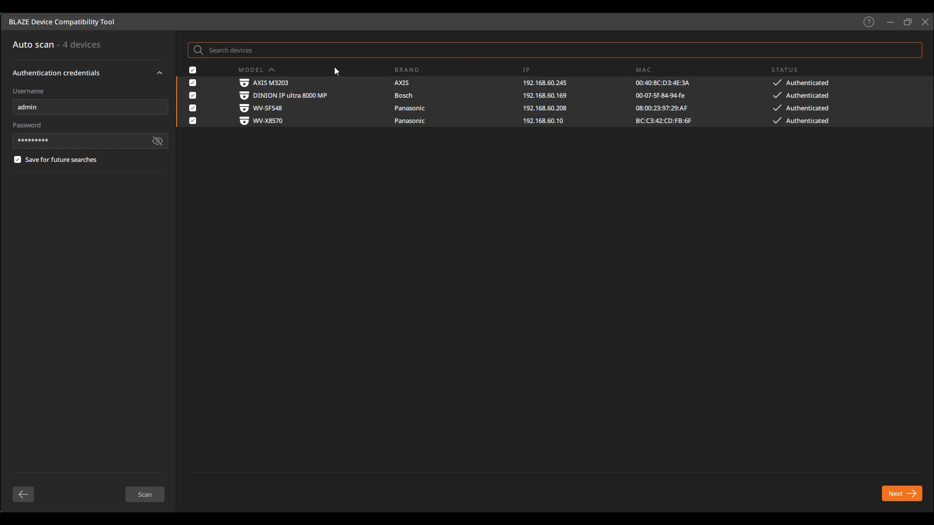
click(528, 70)
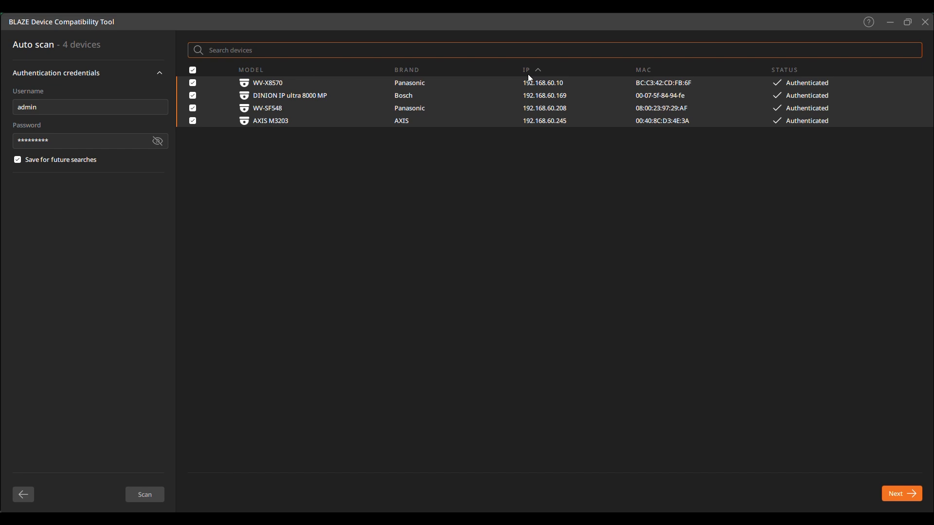
click(907, 495)
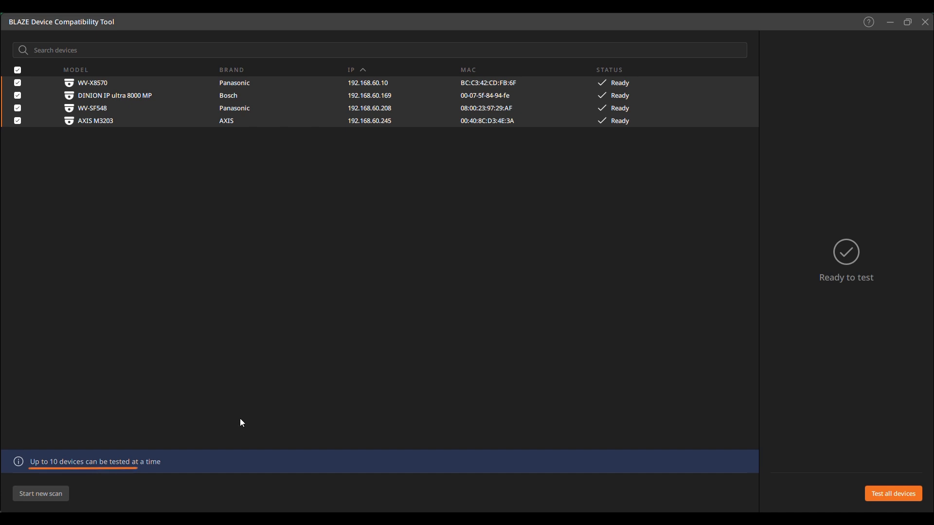
- Launch compatibility tests on all four cameras with Test all devices
click(895, 491)
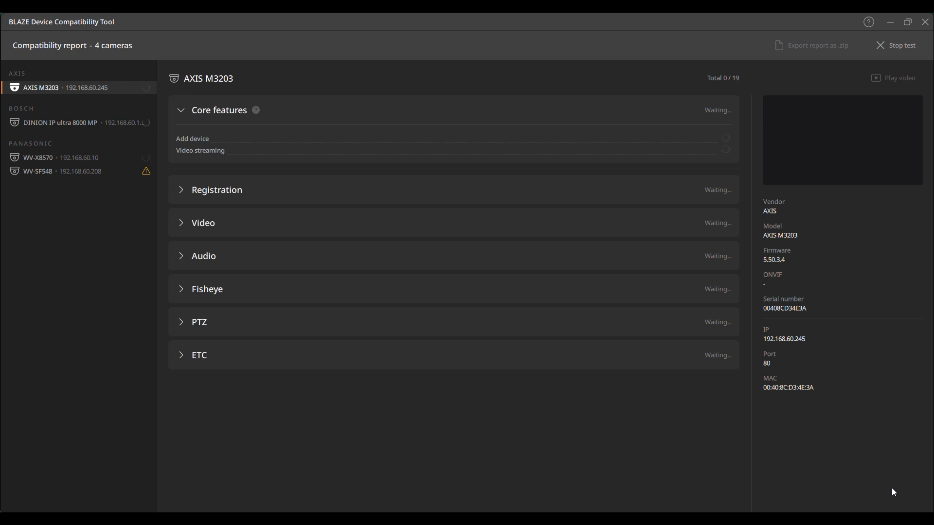
- Browse each camera's results, finishing on the DINION IP ultra 8000 MP
click(51, 125)
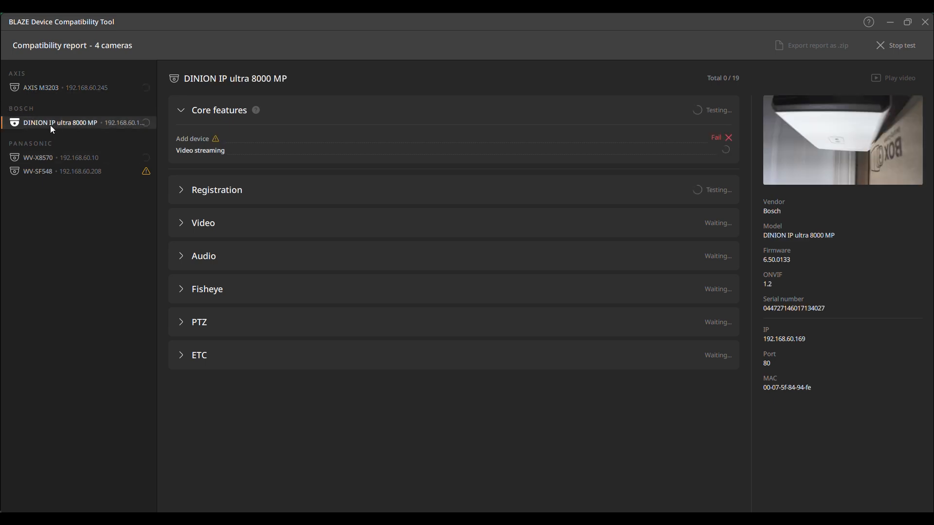
click(46, 88)
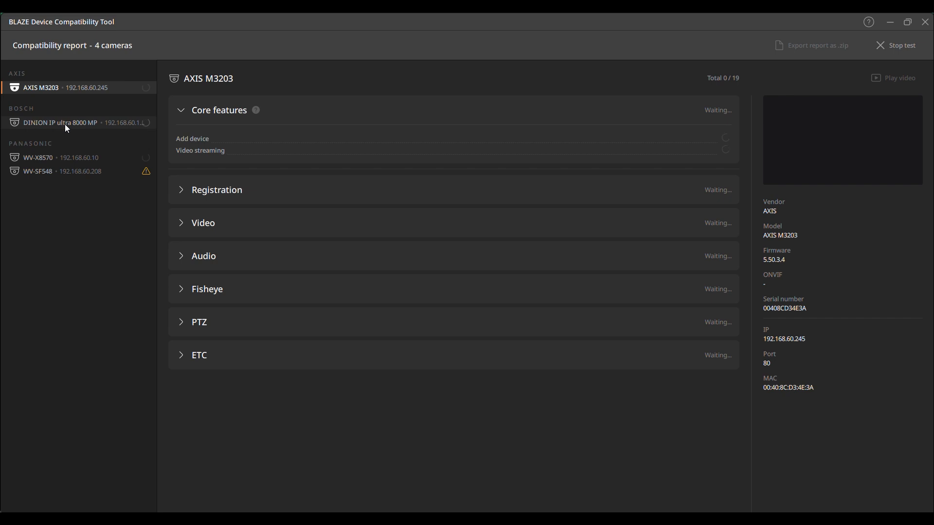
click(65, 124)
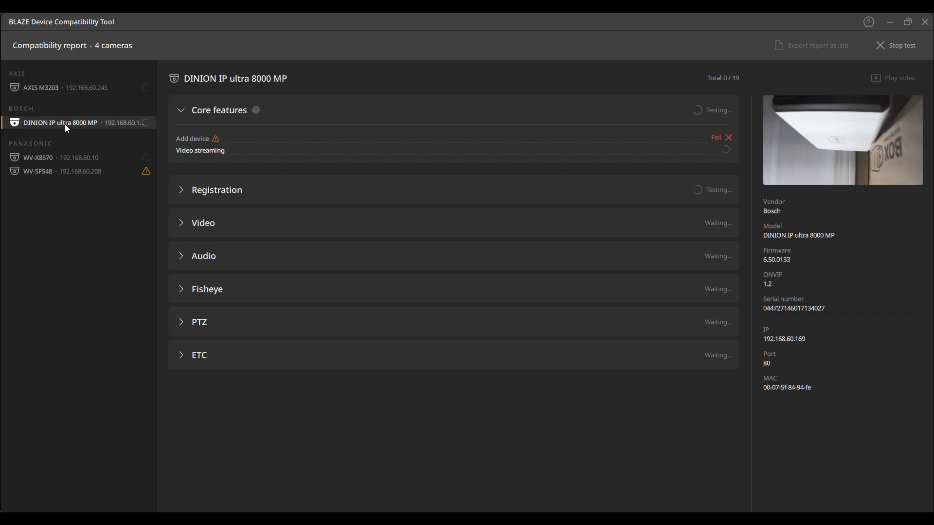
click(80, 155)
click(85, 171)
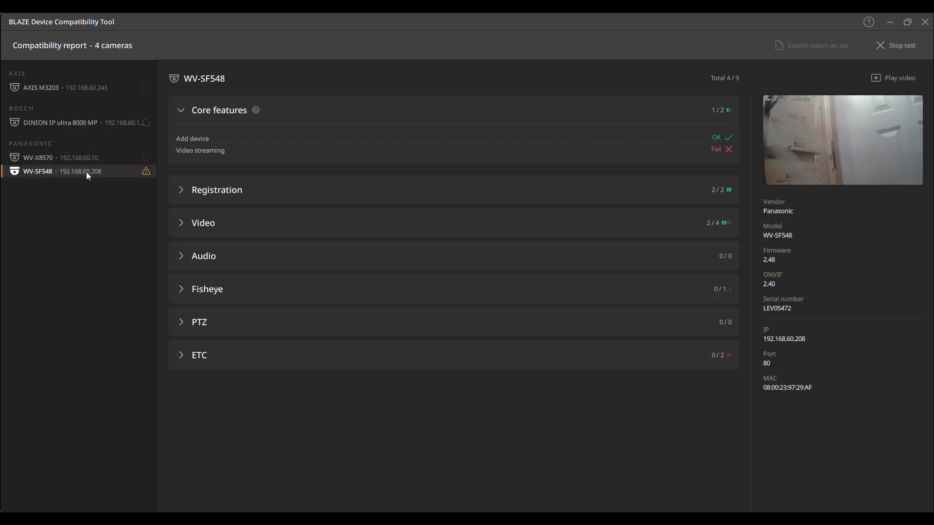
click(84, 125)
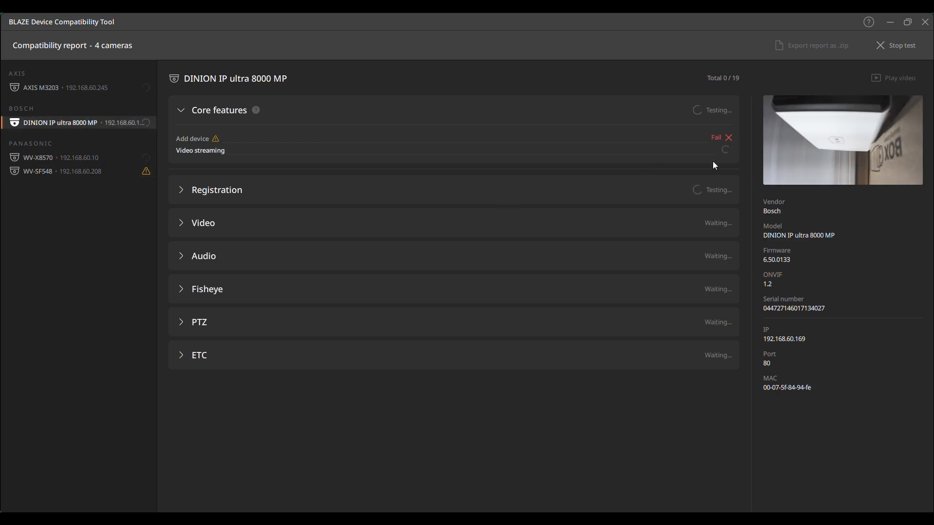
- Expand the DINION's Registration, Video, Audio and Fisheye test results
click(179, 189)
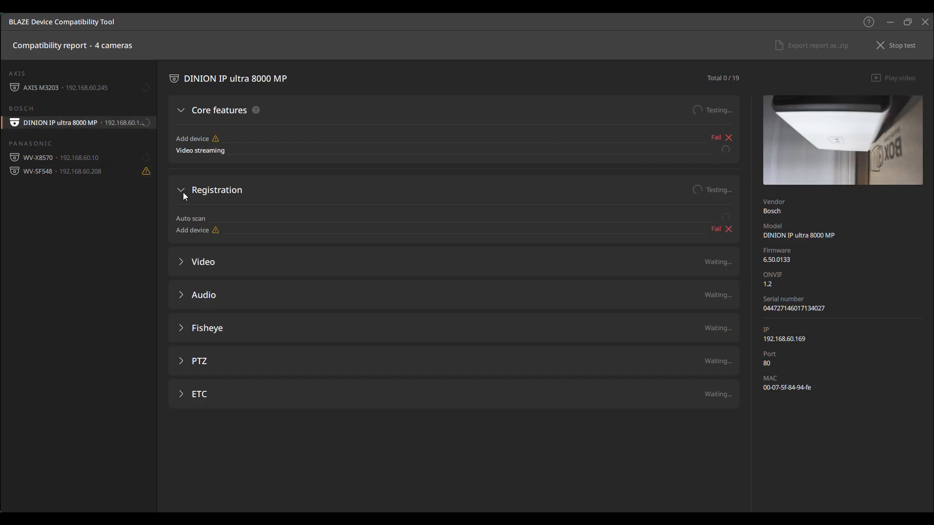
click(183, 263)
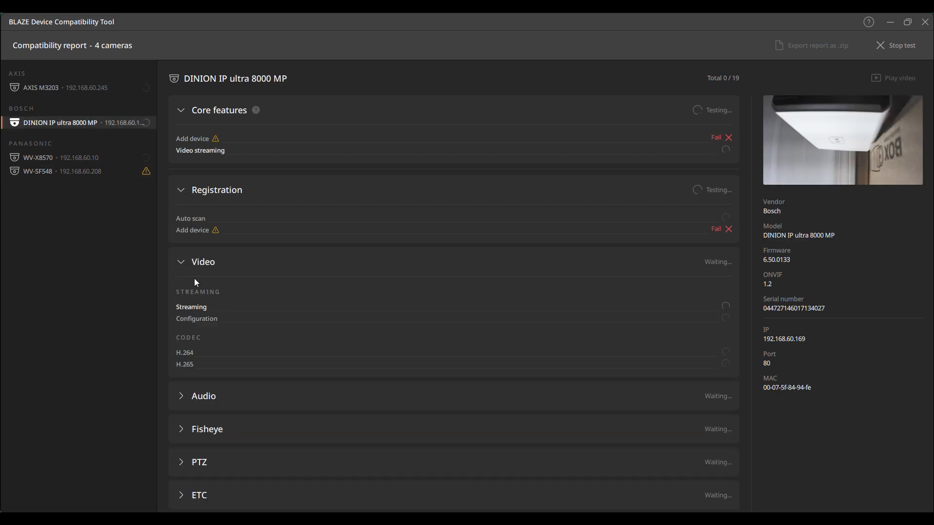
click(188, 397)
scroll(203, 407, down, 3)
click(182, 426)
scroll(204, 390, down, 1)
scroll(248, 334, up, 5)
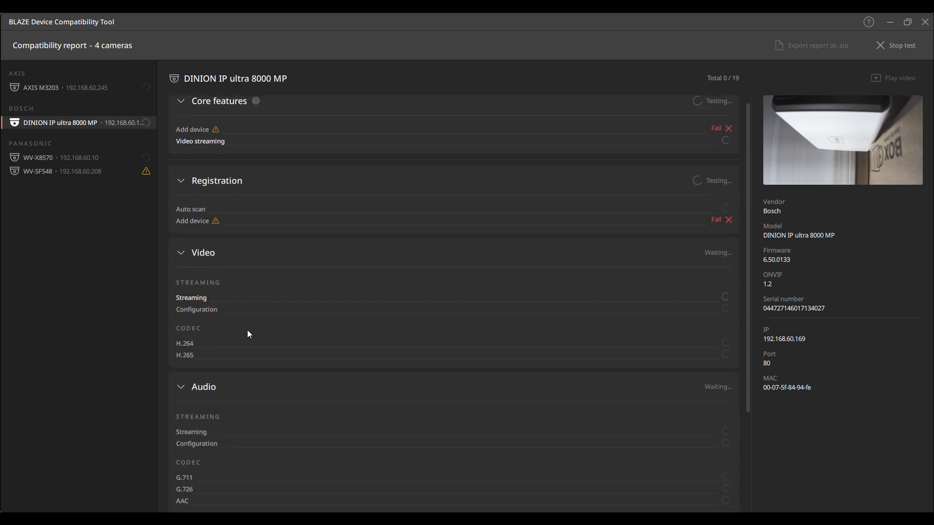
- Inspect the Add device warnings, then return to the DINION IP ultra 8000 MP report
mouse_move(215, 140)
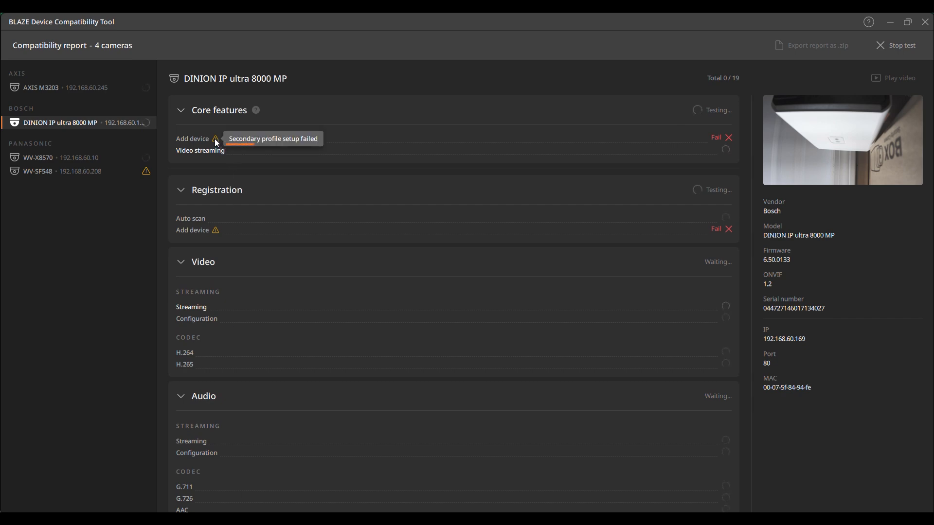
mouse_move(215, 231)
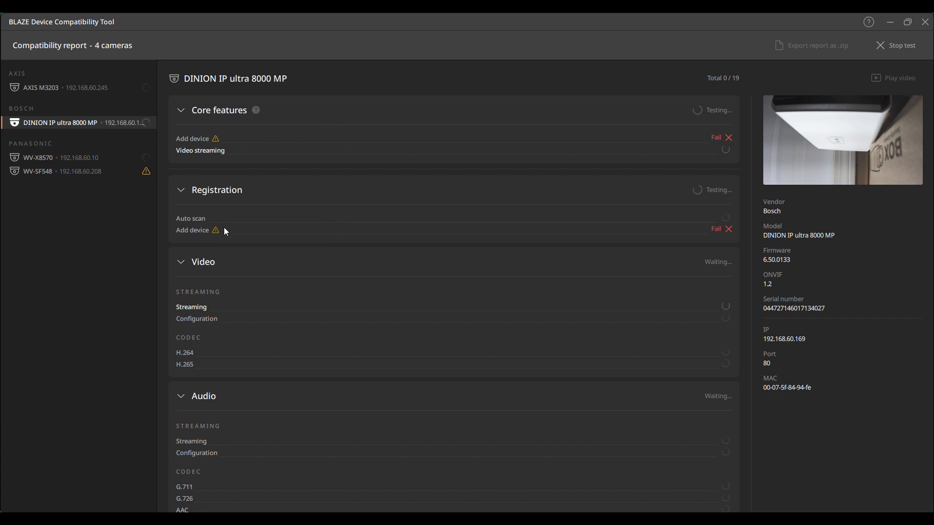
click(115, 180)
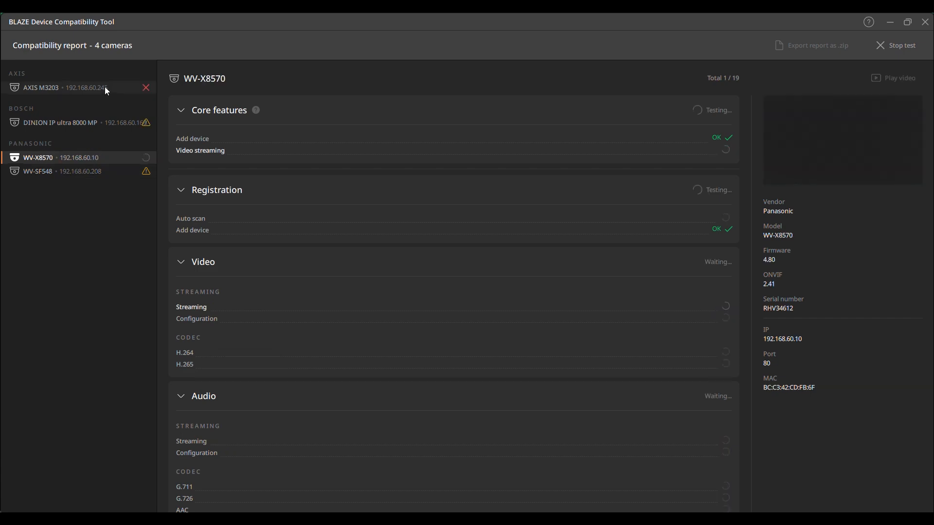
click(145, 125)
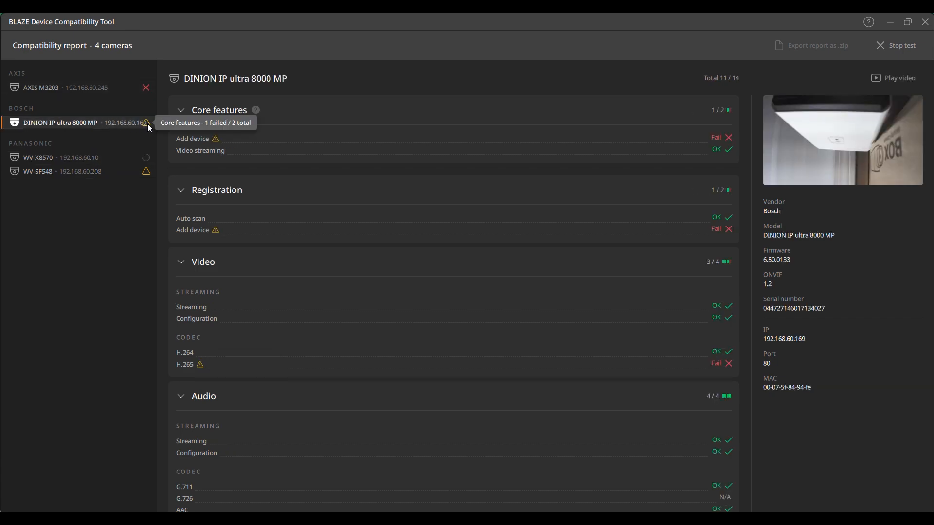
mouse_move(151, 176)
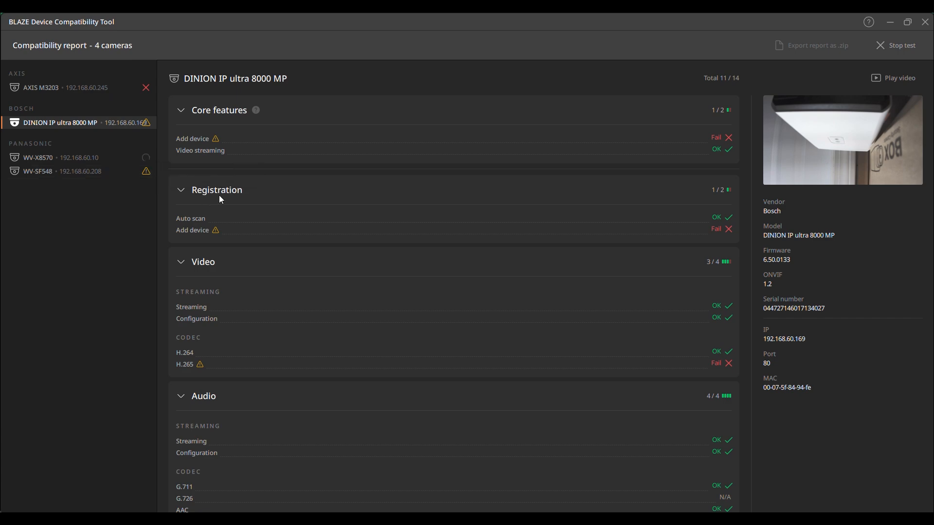
- Play the DINION's streaming sample clip in VLC, then close the player
click(905, 83)
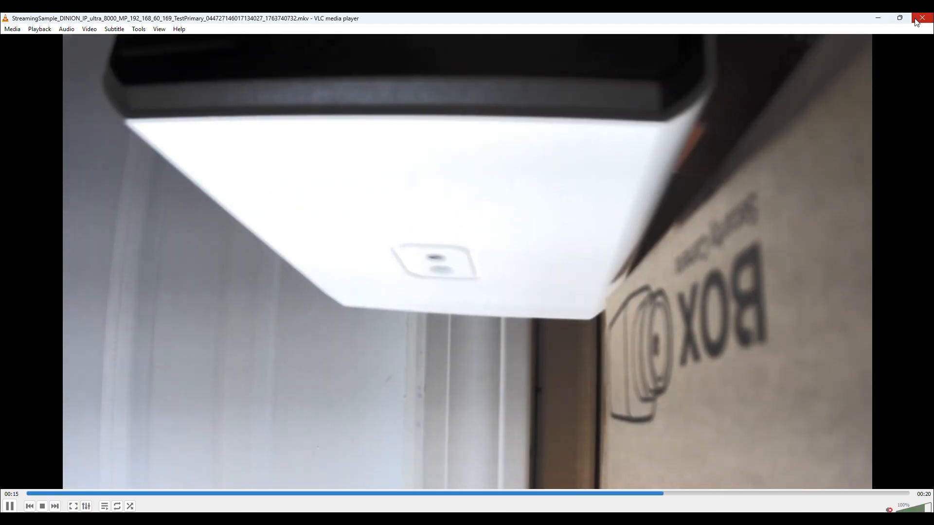
click(916, 22)
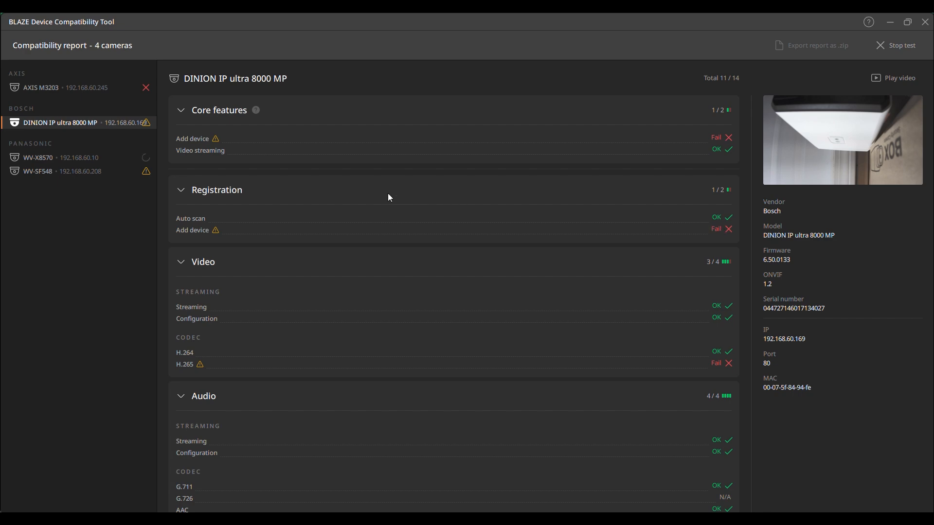
- Stop the running compatibility test and show the WV-X8570 results
click(898, 47)
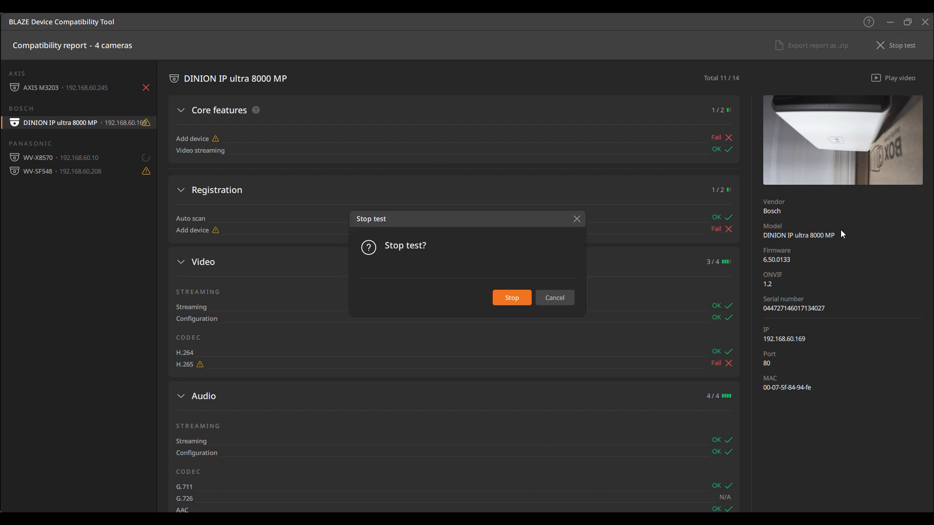
click(526, 300)
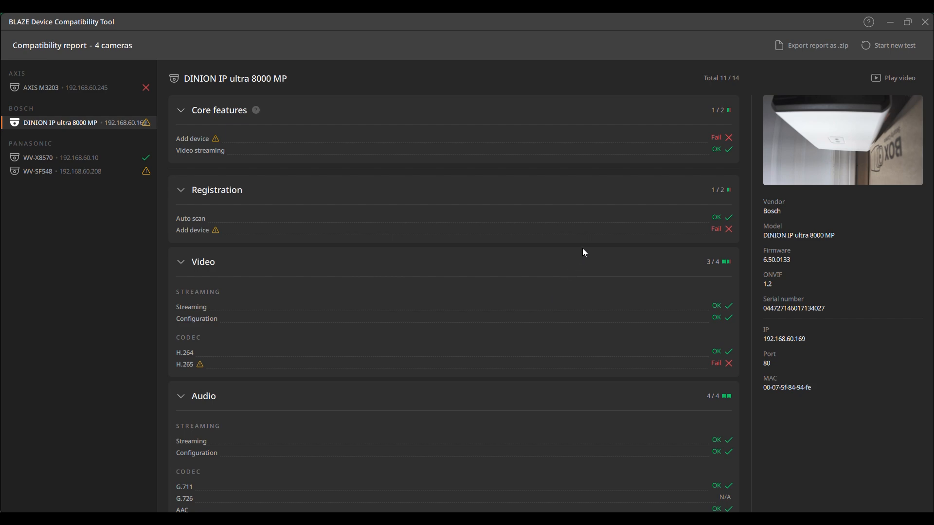
click(117, 162)
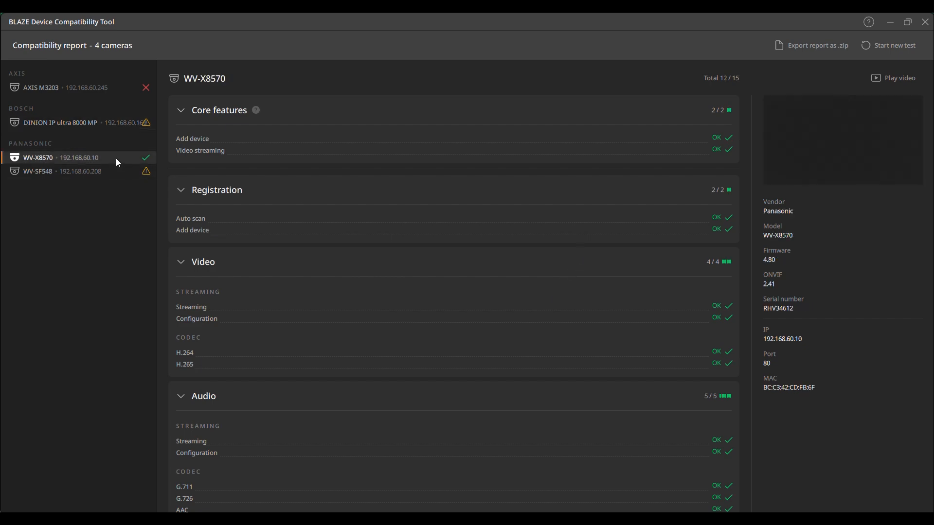
- Export the report as a zip to Storage 2TB (D:) and dismiss the confirmation
click(804, 47)
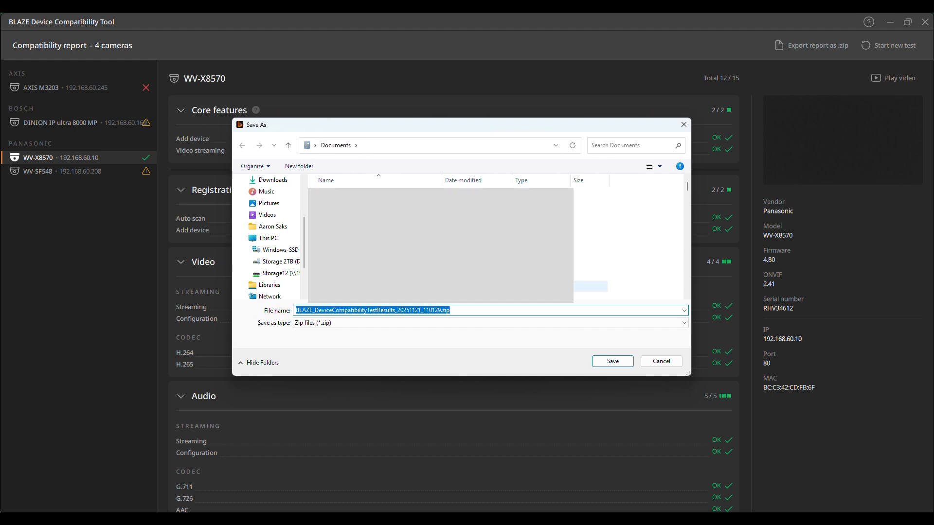
click(283, 266)
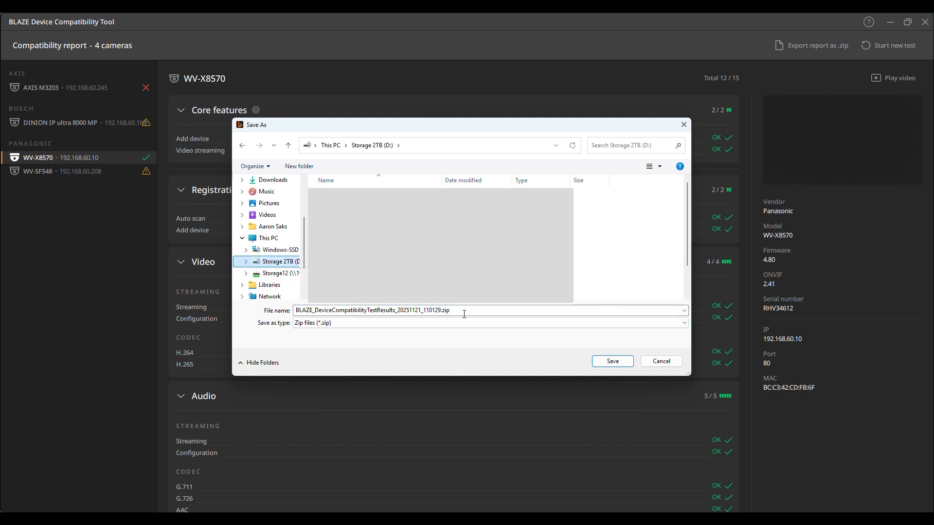
click(609, 361)
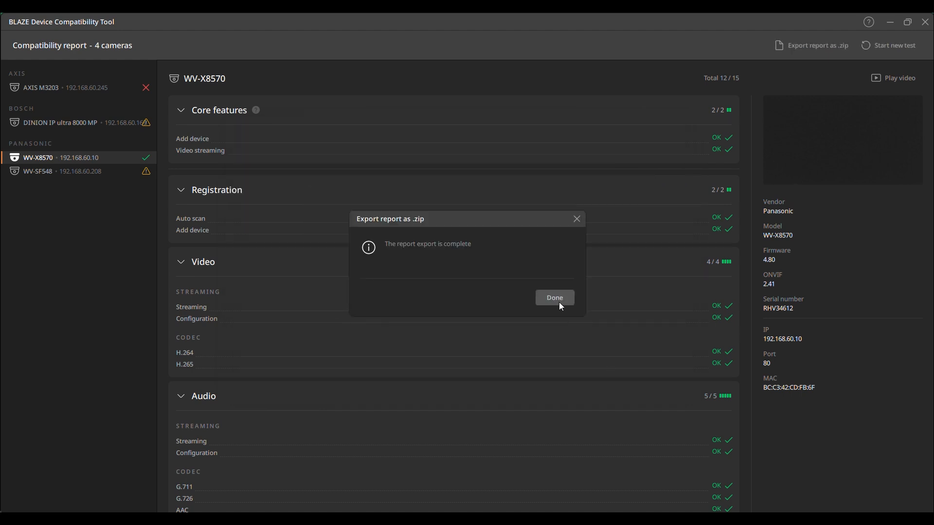
click(561, 302)
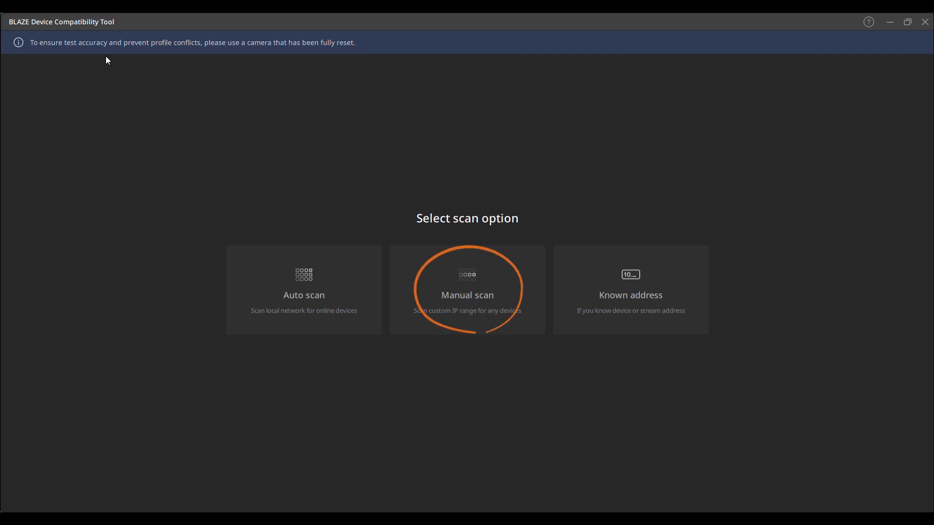
- Set up a manual scan of 192.168.60.100 to 192.168.60.200
click(500, 321)
text(192.168.)
text(10.2)
key(BackSpace)
key(BackSpace)
key(BackSpace)
key(BackSpace)
text(60.100)
key(Tab)
text(192.168.60.200)
click(49, 131)
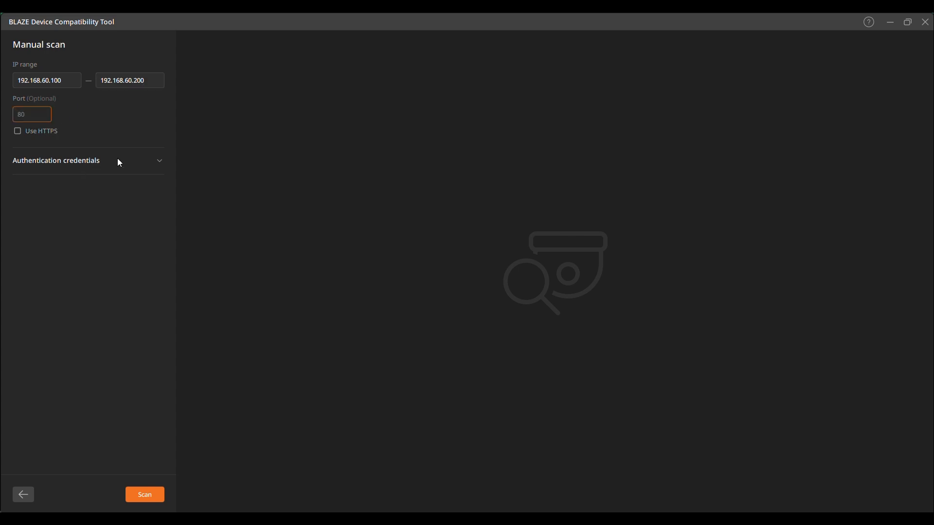
- Add the camera username and password, scan the range, then go back to scan options
click(160, 161)
click(107, 195)
text(admin)
key(Tab)
text(admin1234)
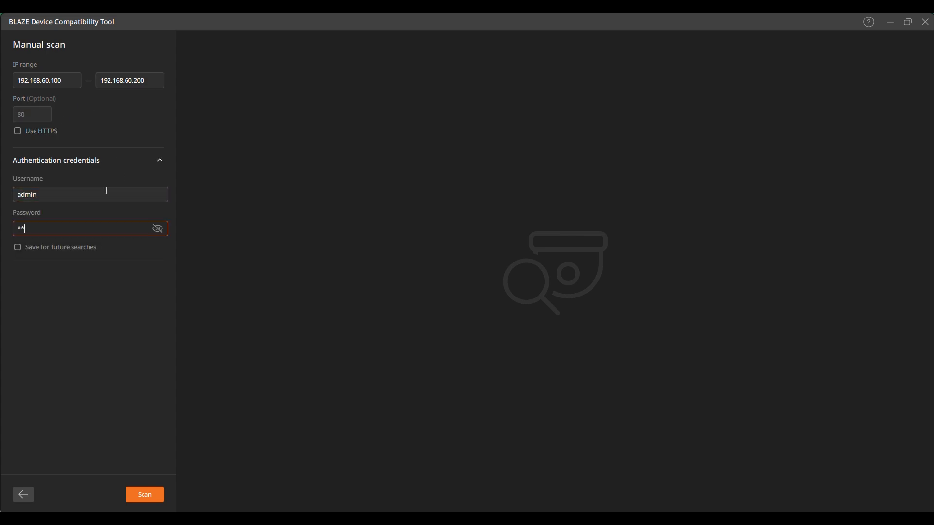
text(4)
click(159, 496)
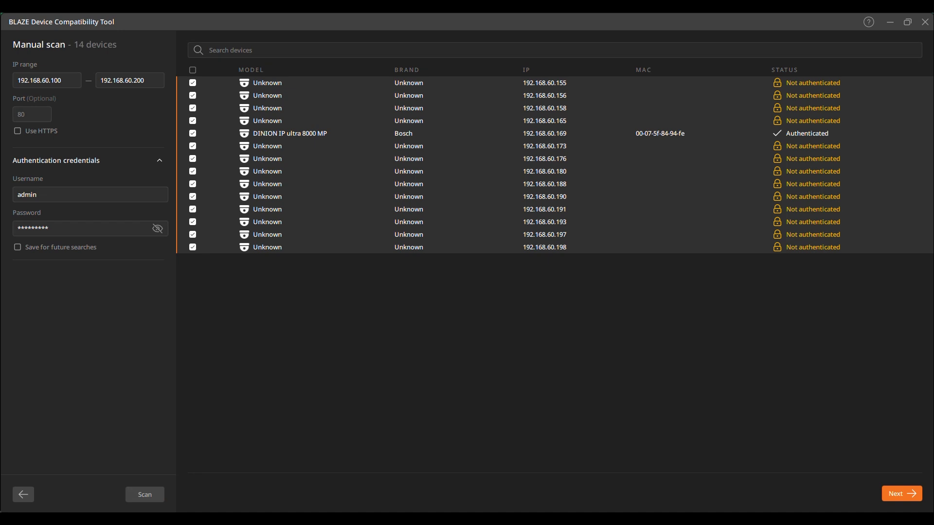
click(23, 496)
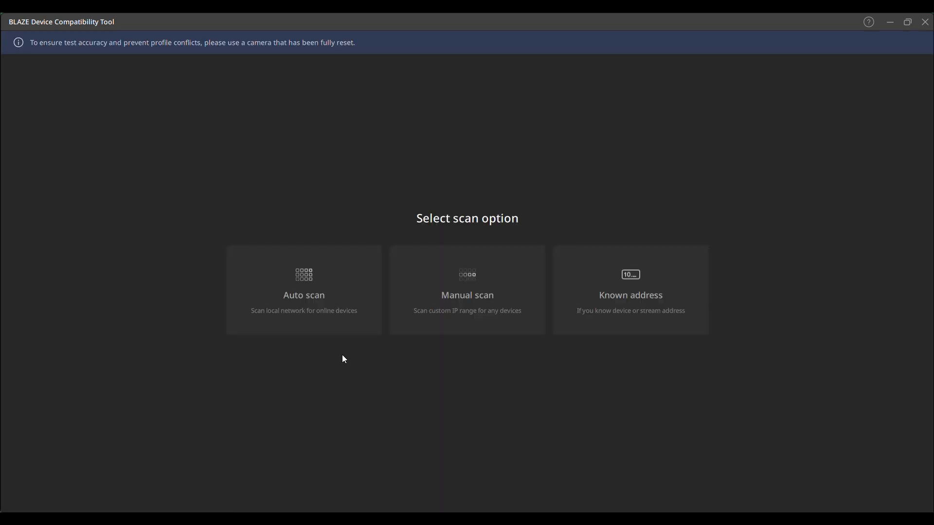
- Enter known address 192.168.60.208 with the camera username and password
click(591, 291)
text(192.168.60)
key(Tab)
key(Tab)
key(Tab)
key(Tab)
text(admin)
key(Tab)
text(*****)
key(ctrl+a)
text(**)
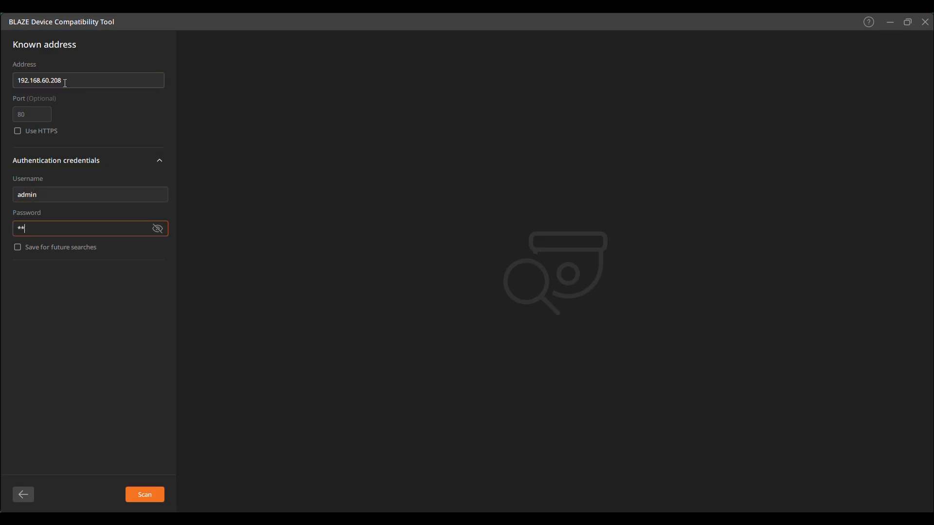
text(*)
- Scan the address and start testing the WV-SF548 camera found there
click(145, 495)
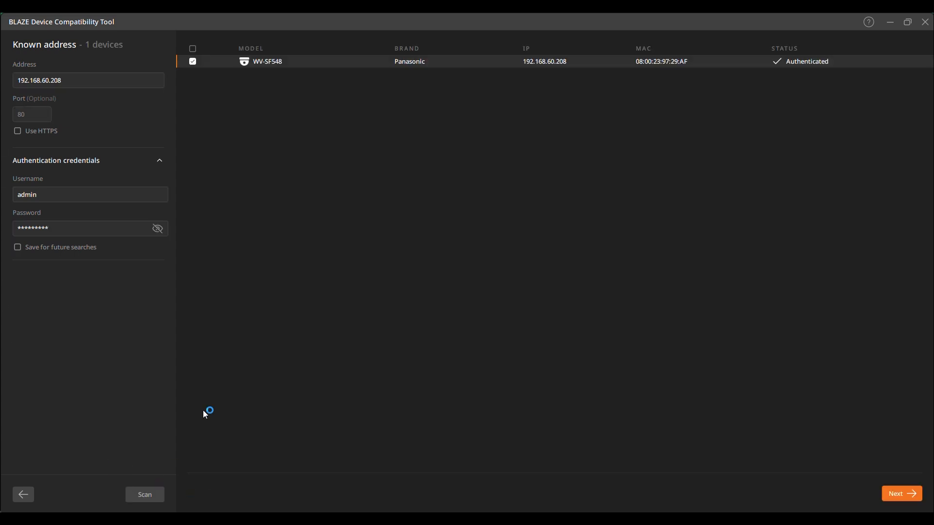
click(892, 495)
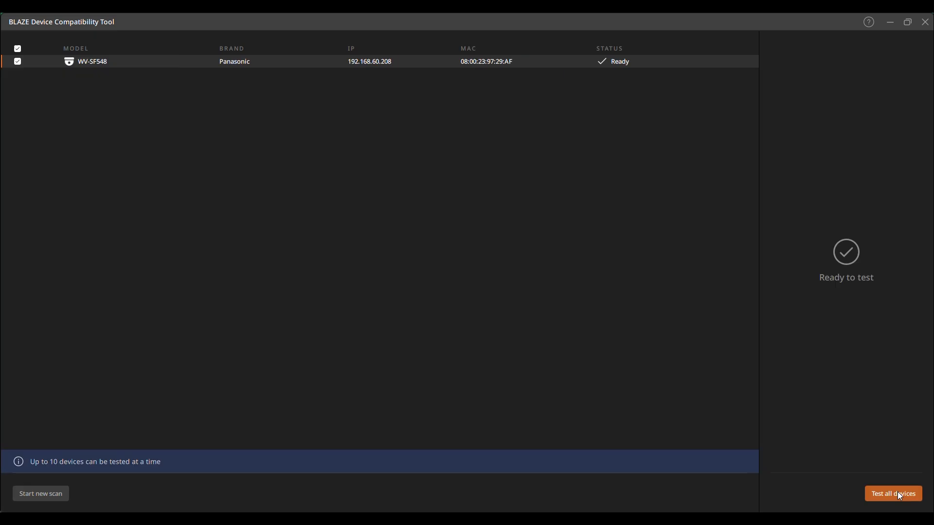
click(900, 492)
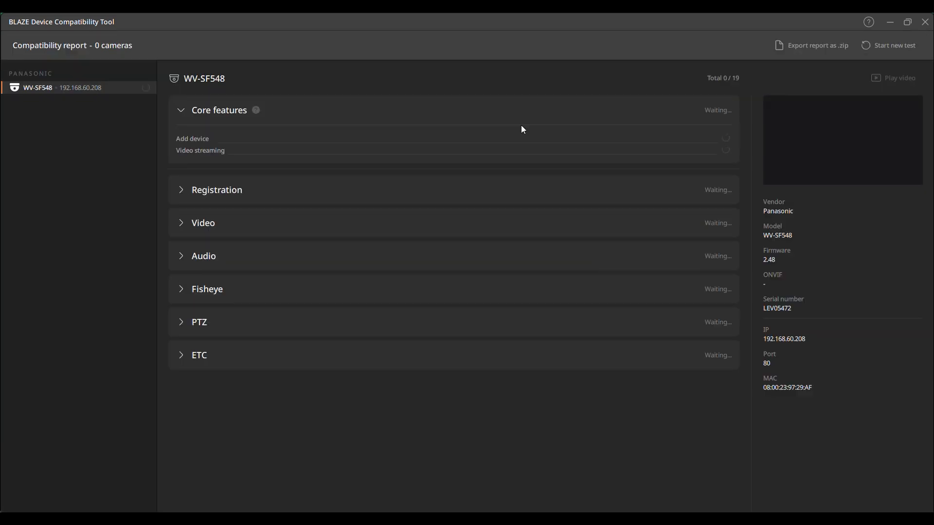